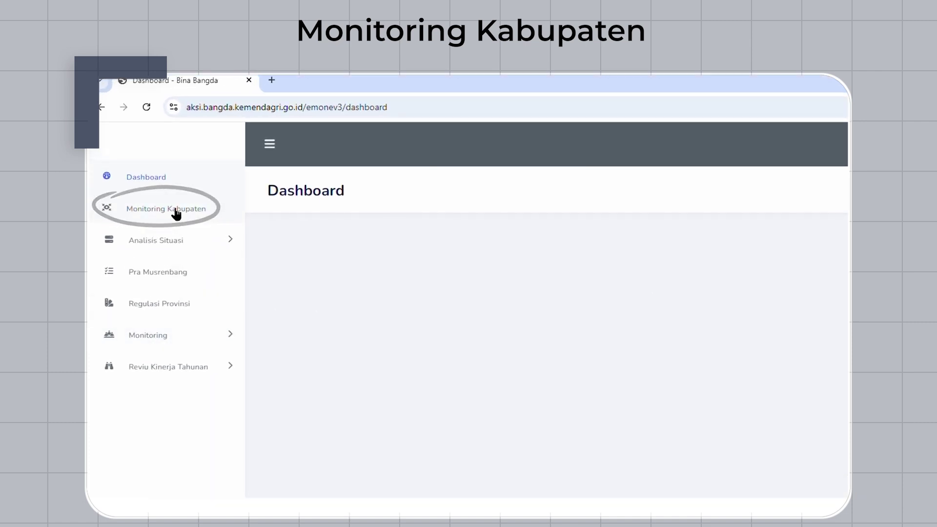
Open the Target RPJMD form for Lebak in Monitoring Kabupaten and set its review result to Sudah Sesuai
click(176, 210)
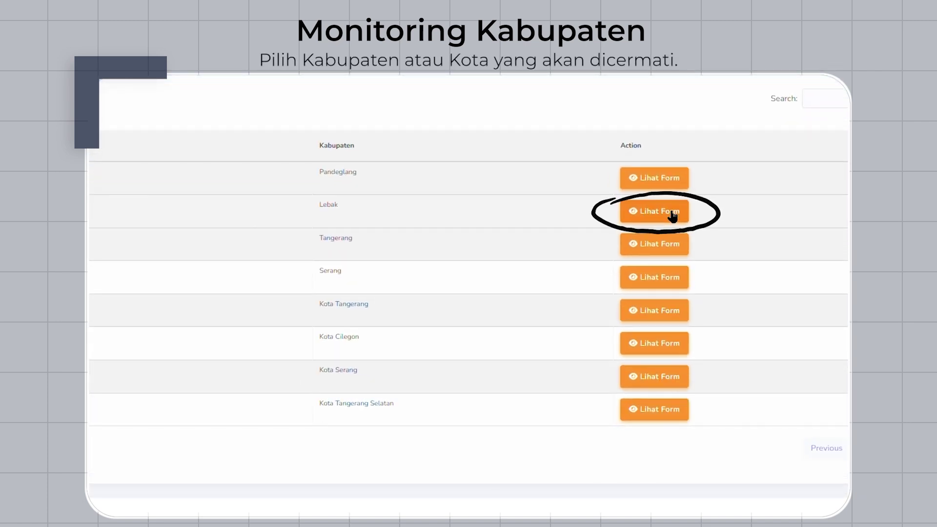
click(673, 252)
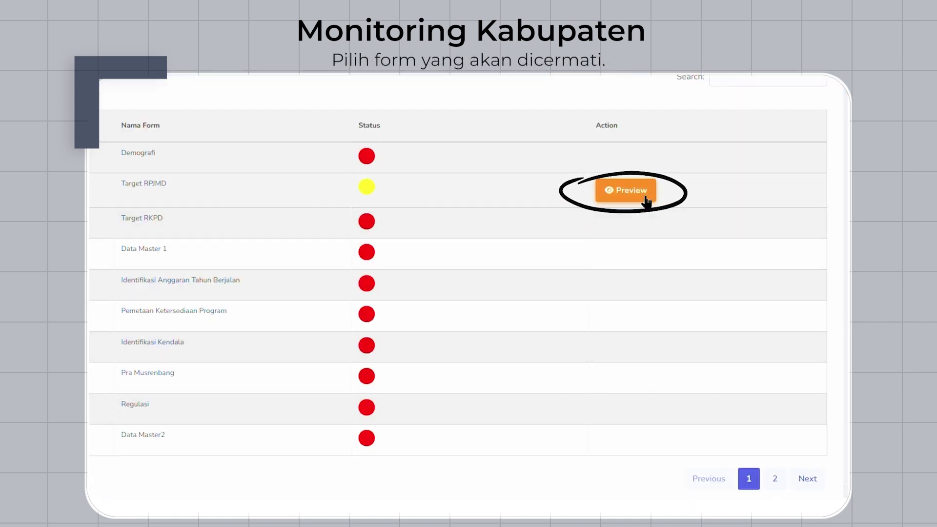
click(629, 191)
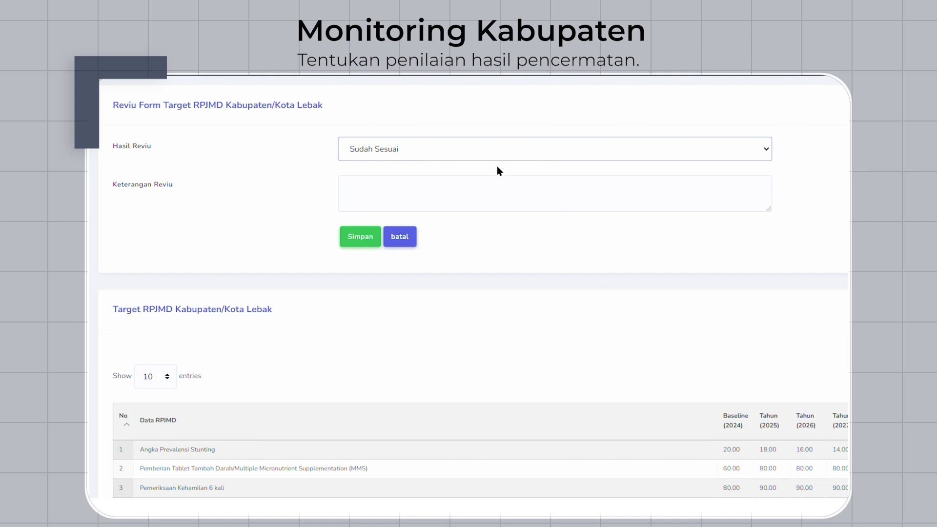
click(495, 170)
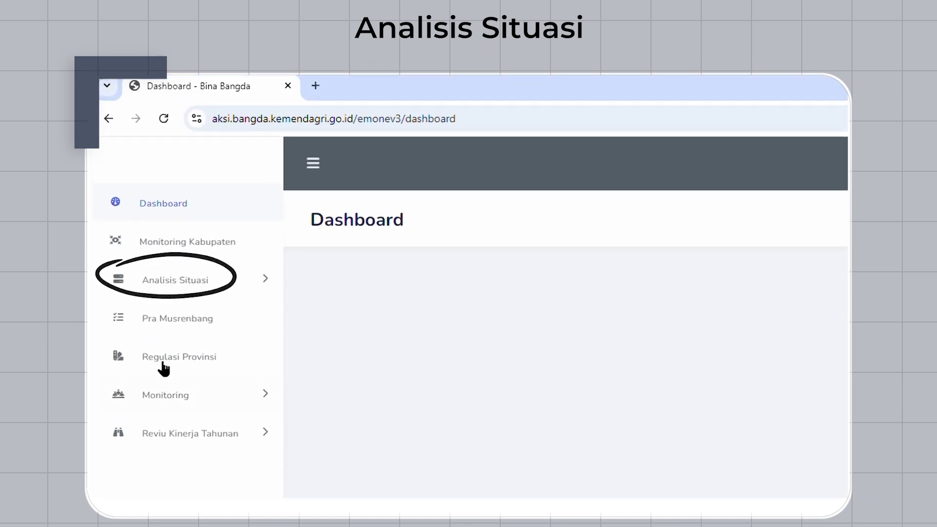
Open Data Master 1 under Analisis Situasi and look through the indicator columns to the end of the table
click(165, 281)
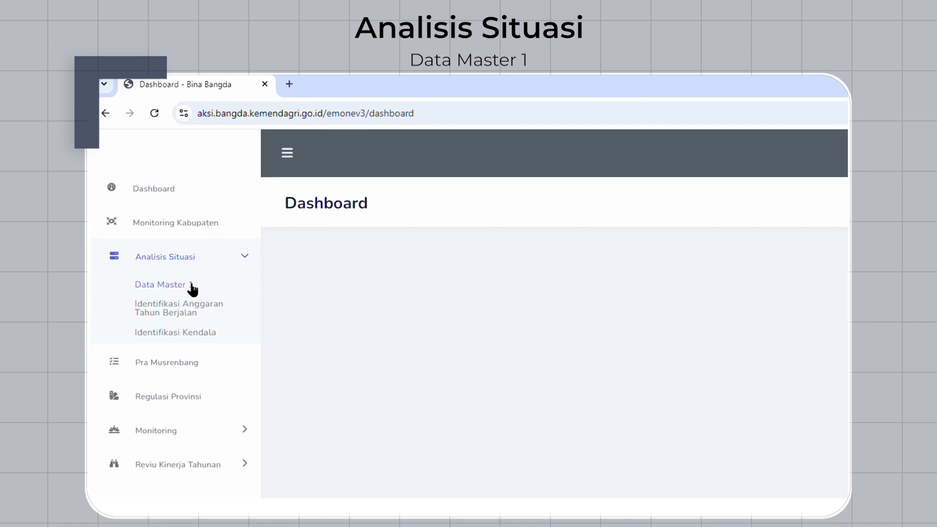
click(200, 311)
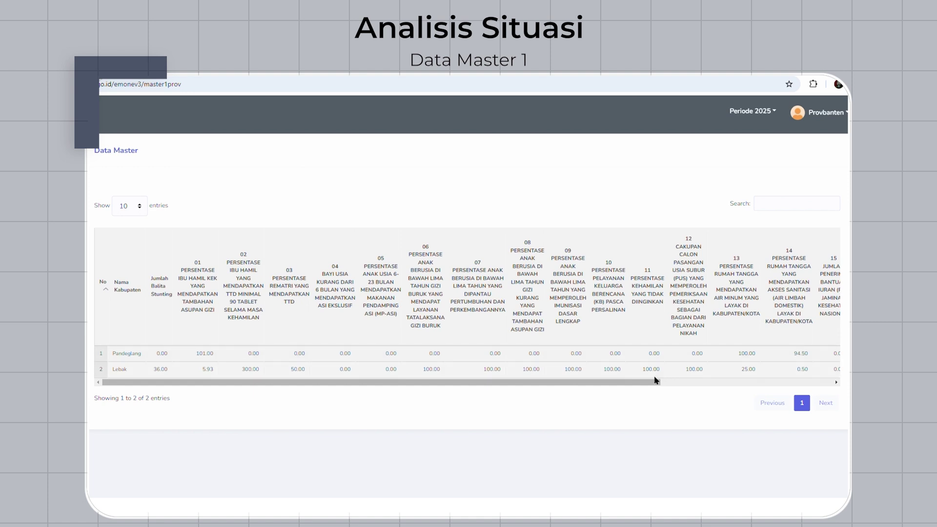
drag(650, 384, 823, 387)
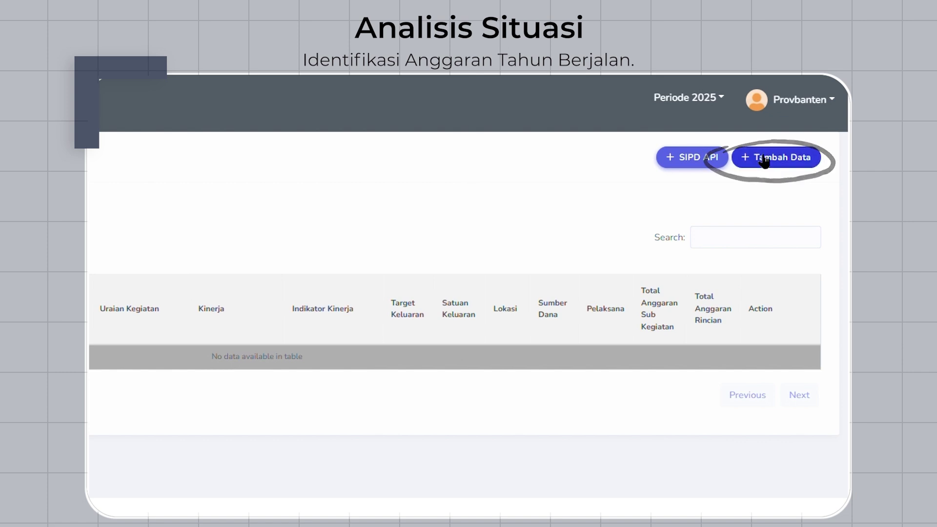
click(764, 161)
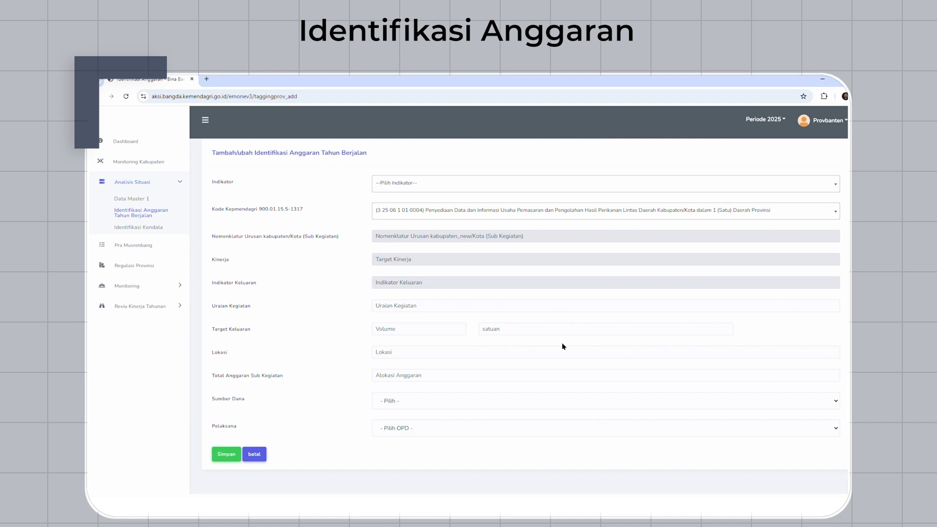
click(404, 188)
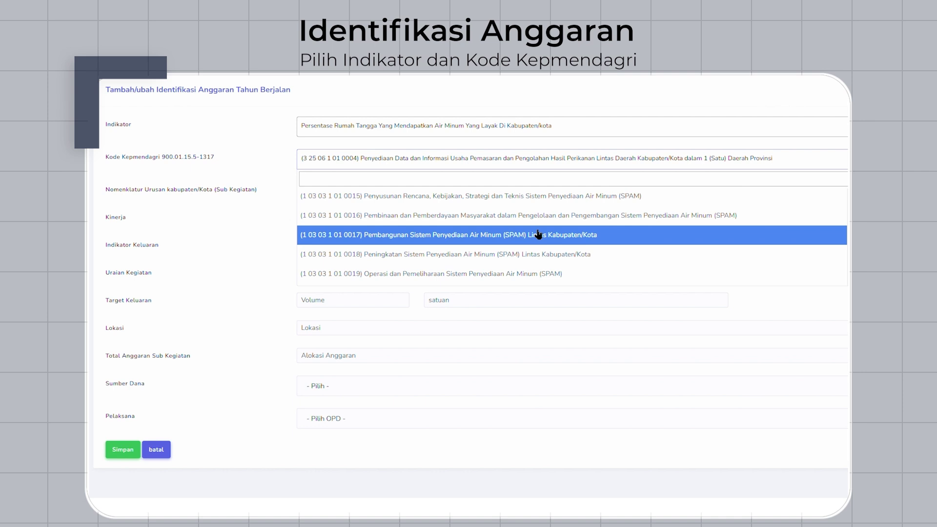
click(541, 198)
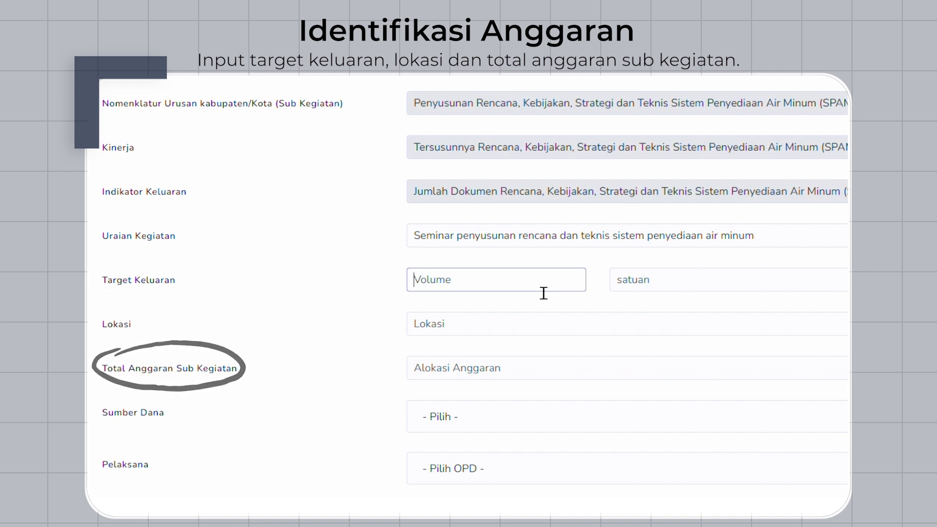
Enter an output target of 1 dokumen, location Balai kota, and a total sub-activity budget of 10000000
text(1)
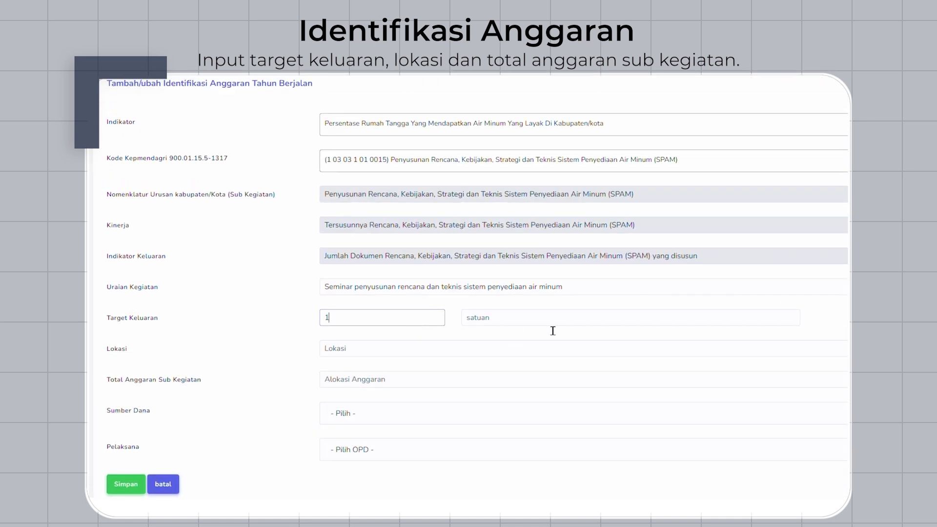
click(544, 319)
text(dokumen)
click(393, 356)
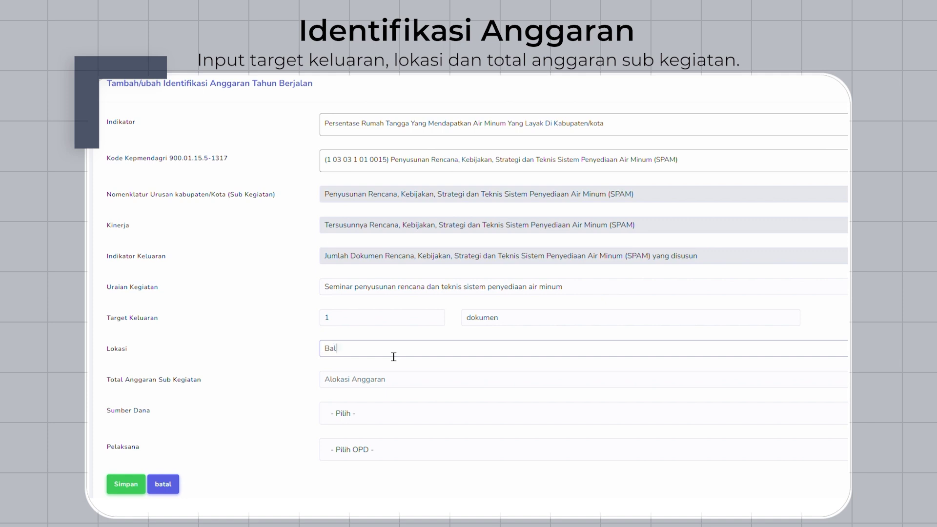
text(Balai kota)
click(395, 380)
text(10000000)
Choose DANA LAINNYA as the funding source and save the budget identification entry
key(Tab)
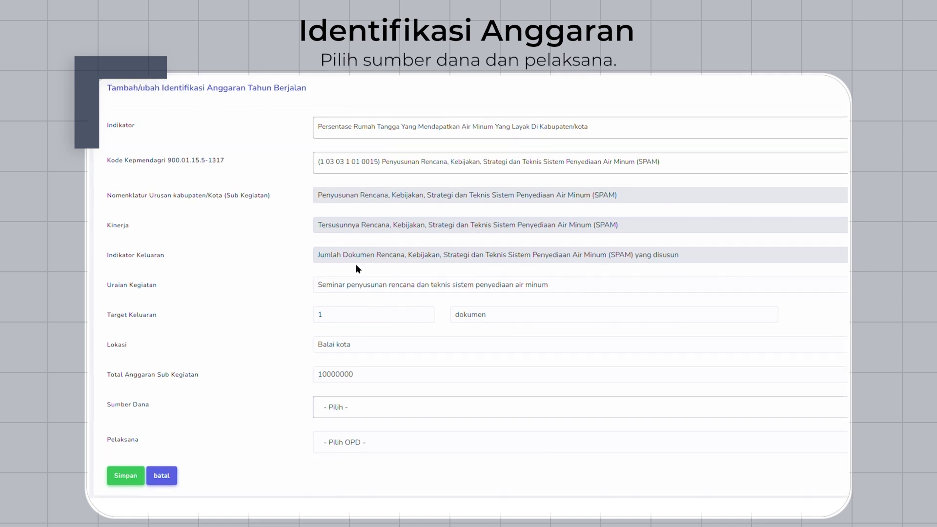
click(349, 445)
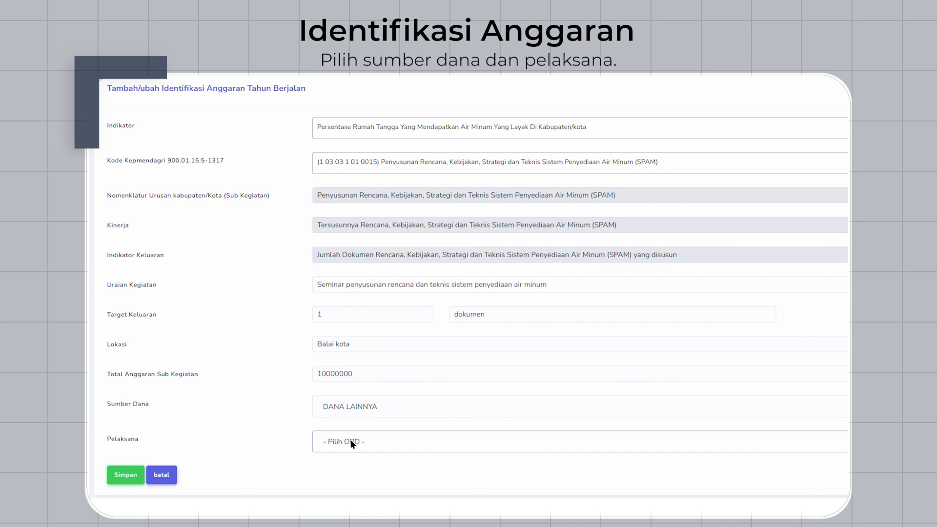
click(113, 477)
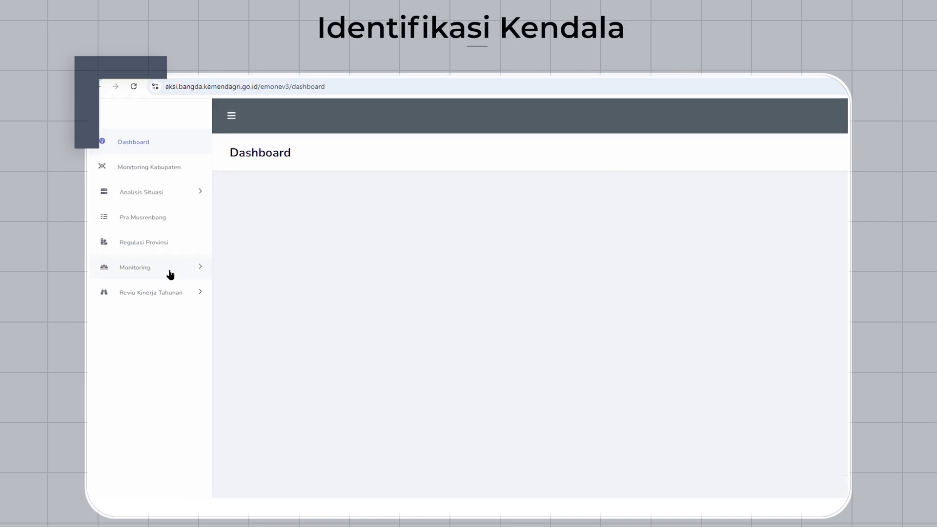
Add an Identifikasi Kendala record for the indicator Jumlah Keluarga Miskin Dan Rentan Yang Memperoleh Bantuan Tunai Bersyarat
click(207, 202)
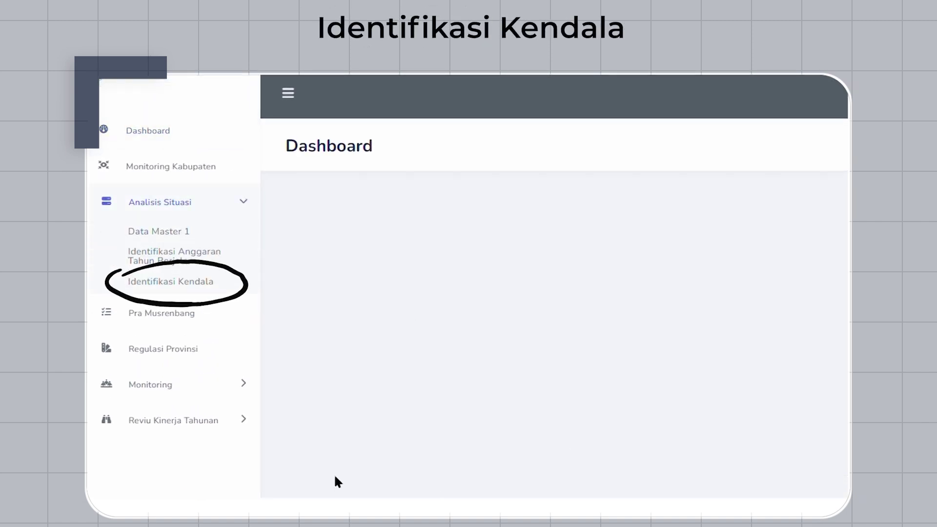
click(205, 284)
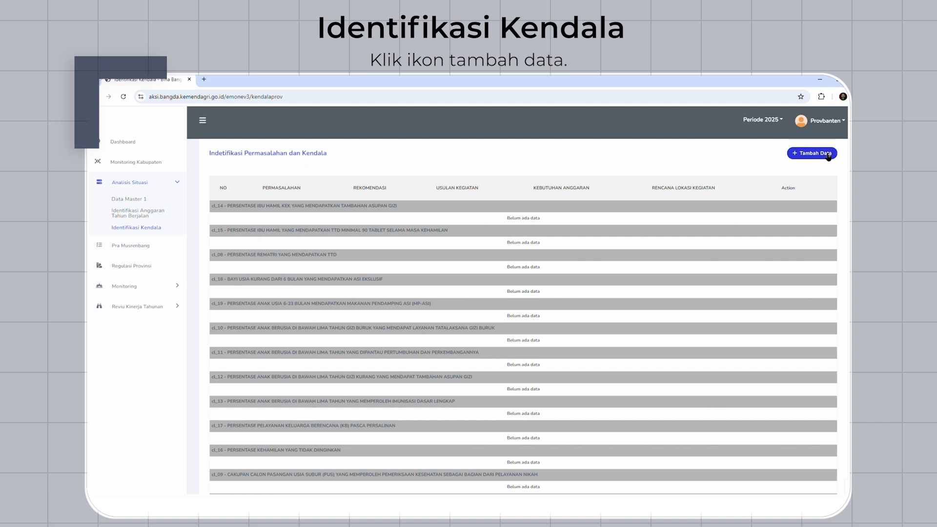
click(828, 154)
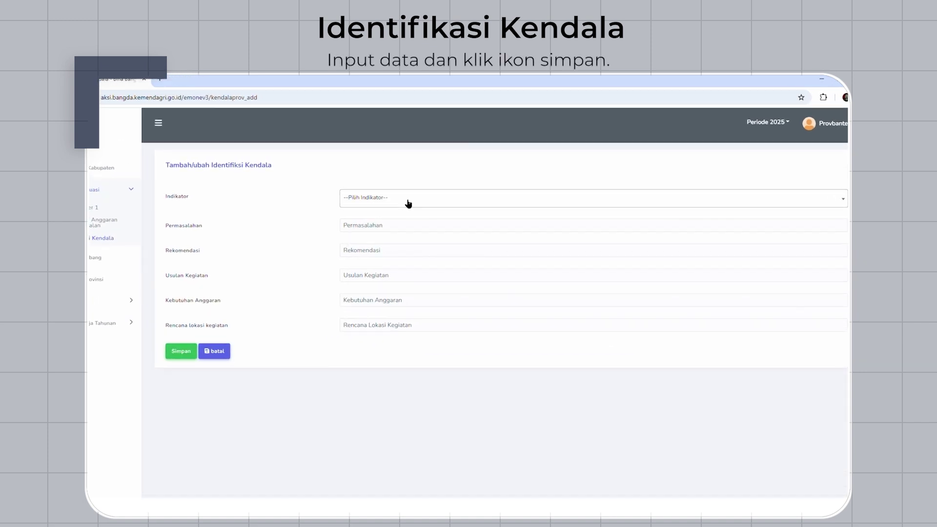
click(376, 213)
Enter the problem "Tingginya jumlah keluarga miskin", the proposed activity "Pemberian sumbangan tunai" and a budget need of 50000000
click(400, 250)
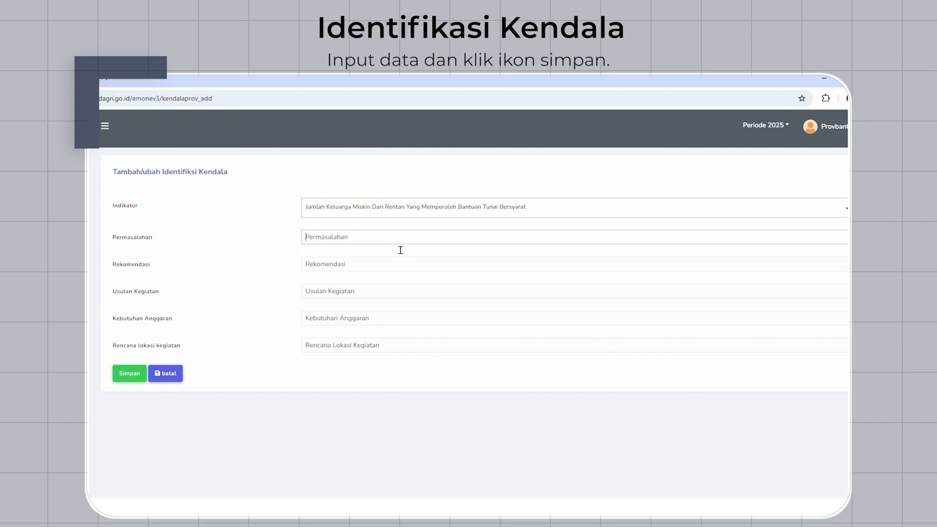
text(Tingginya jumlah keluarga miskin)
click(365, 292)
text(Pemberian sumbangan tunai)
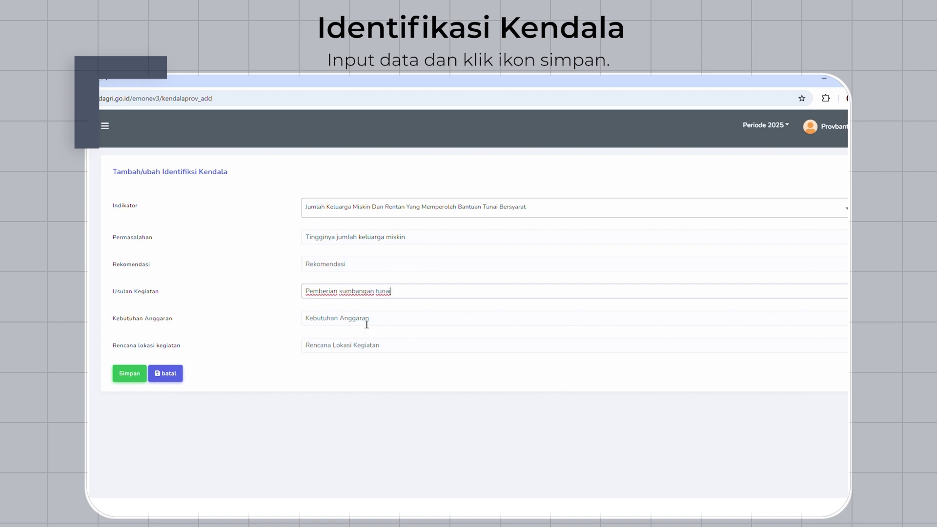
click(367, 324)
text(50000000)
click(410, 348)
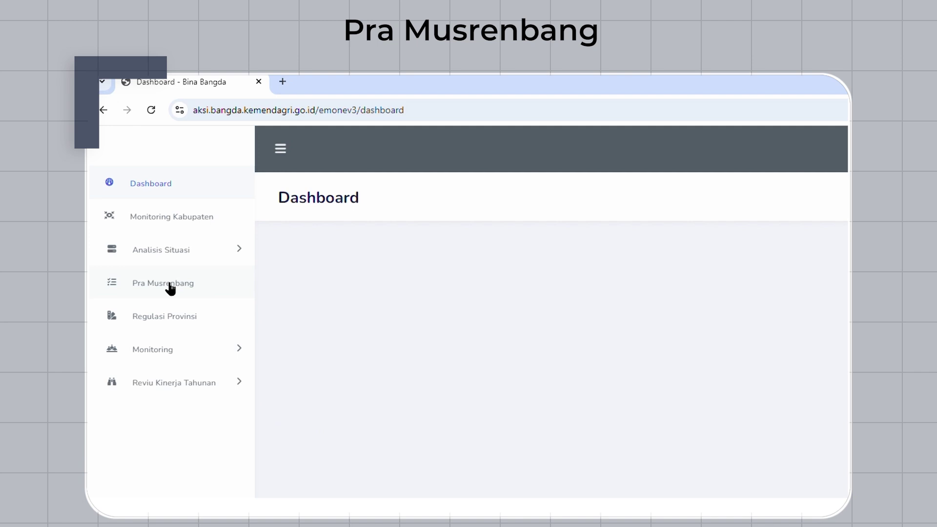
Record BANTEN's Pra Musrenbang with date 20/02/2025, place Kantor Gubernur, 30 participants and Gubernur as chair, and save it
click(166, 284)
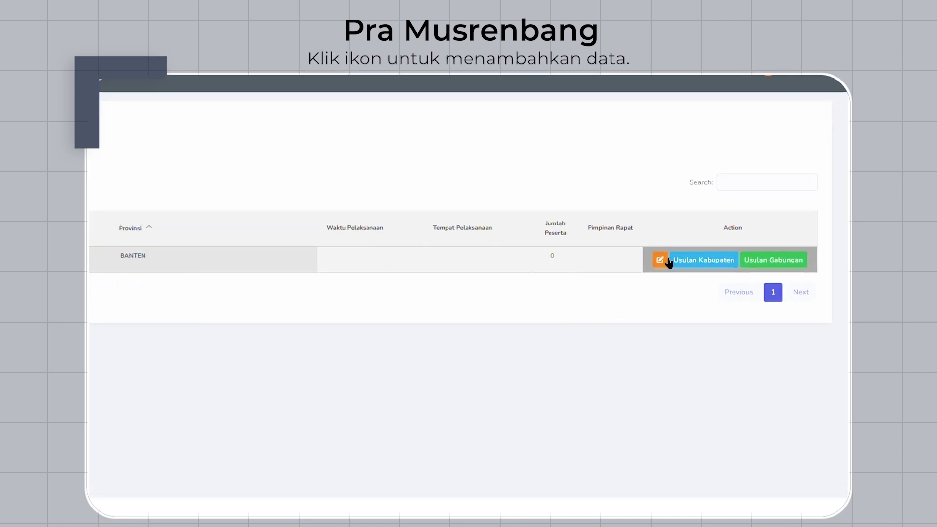
click(666, 260)
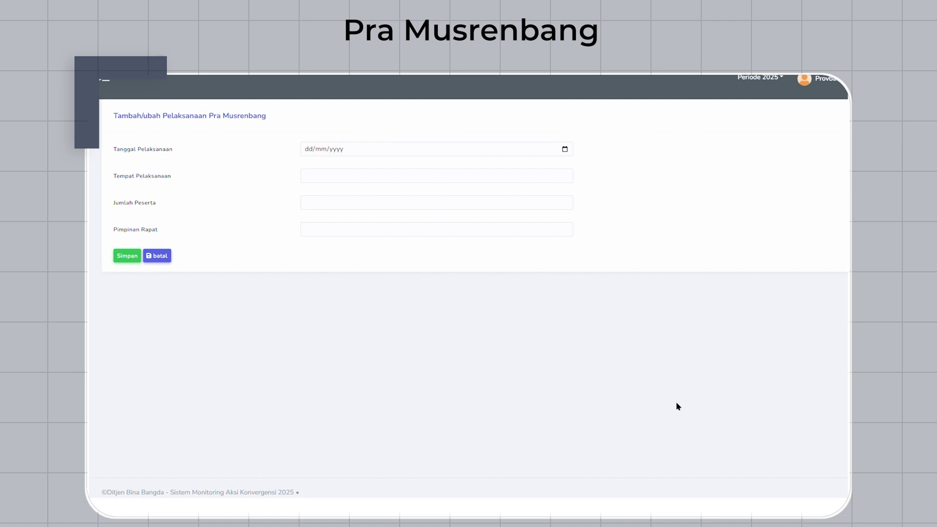
click(358, 181)
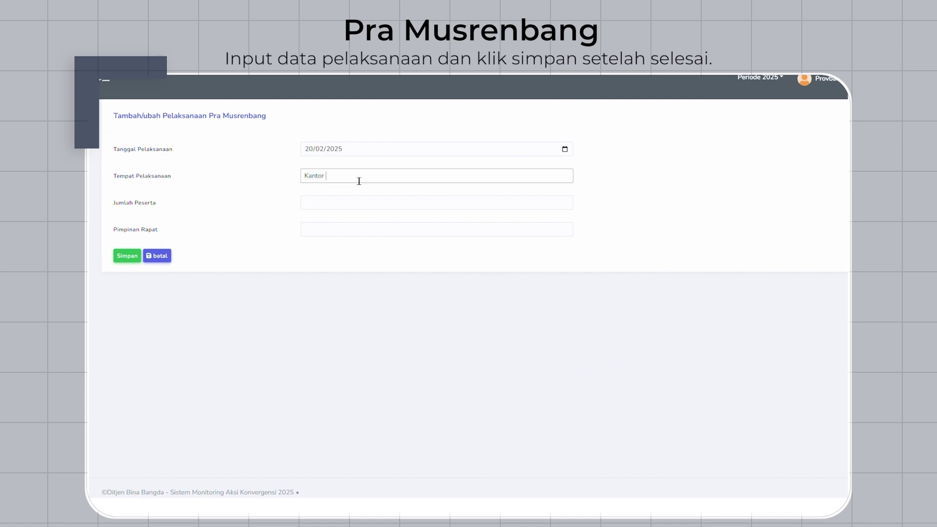
click(359, 209)
text(30)
click(347, 235)
text(Gubernur)
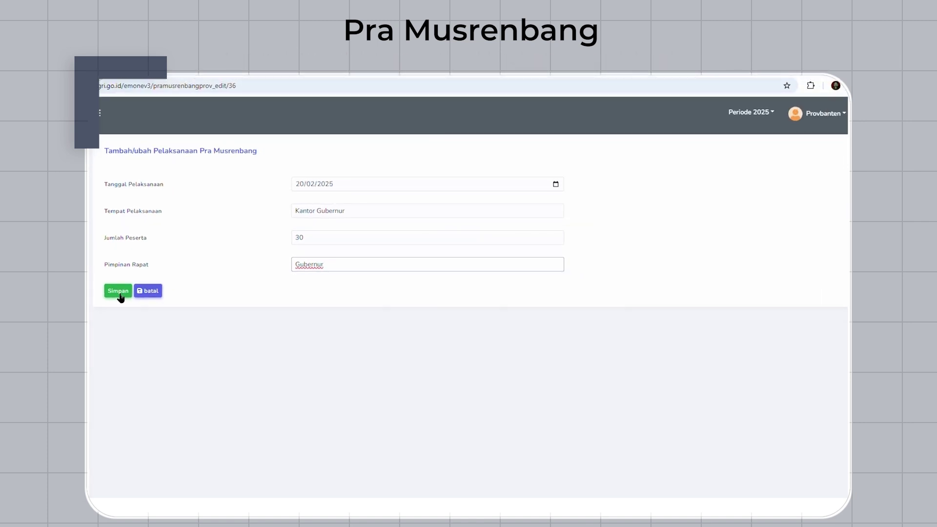
click(120, 295)
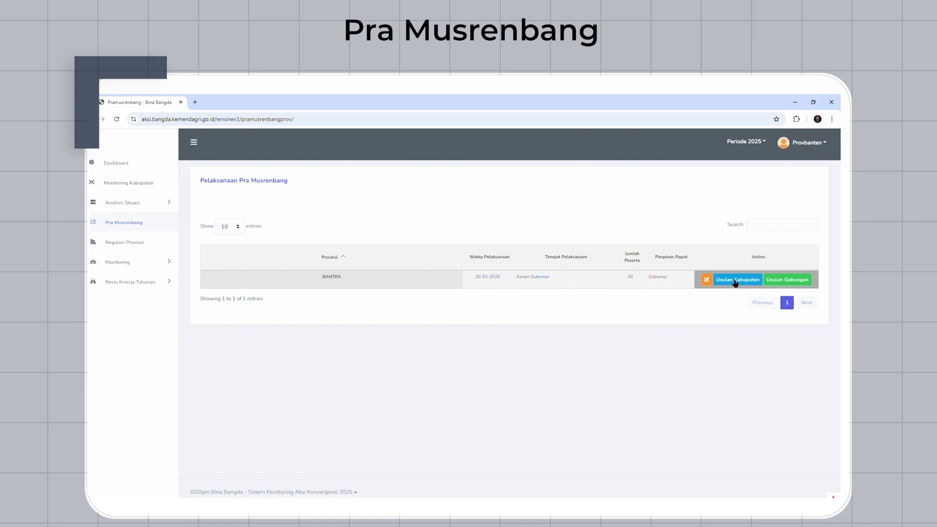
Look at BANTEN's Usulan Kabupaten list and its regency choices, and return to the Pra Musrenbang overview
click(735, 283)
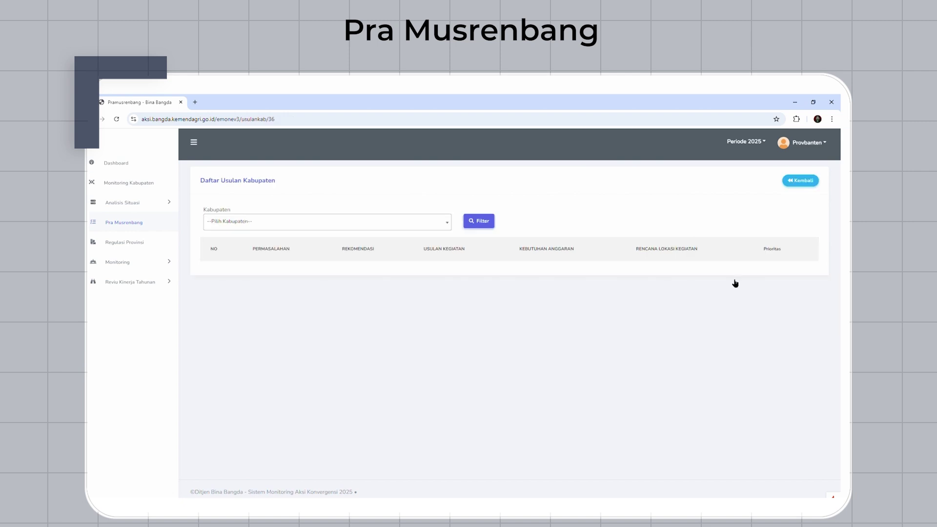
click(418, 221)
click(391, 287)
click(810, 183)
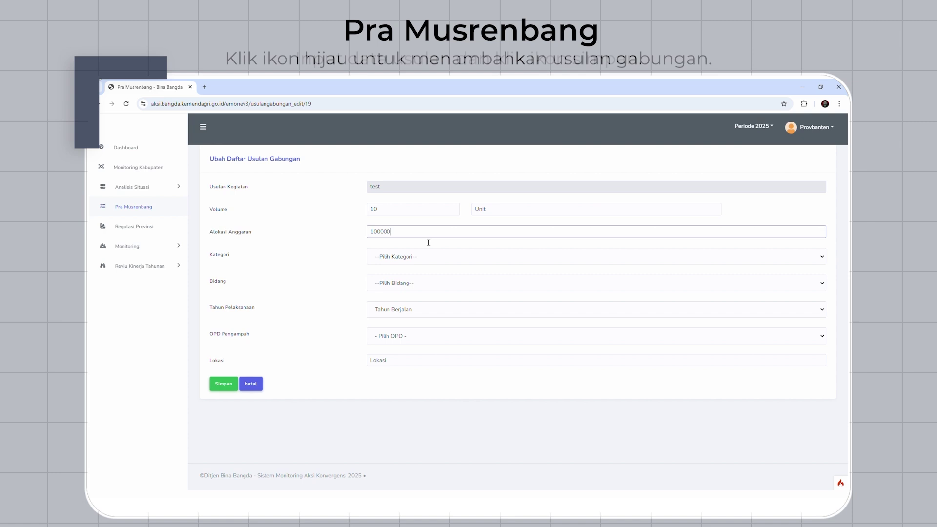
Fill in the combined proposal with a budget allocation of 10000000, category Langsung, field Ekonomi, year Tahun Rencana and a responsible OPD
key(Tab)
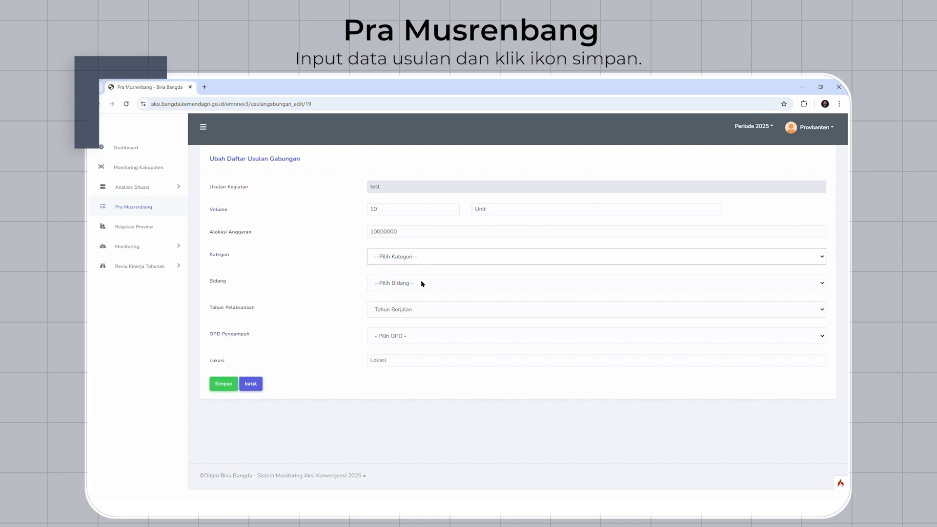
key(l)
key(Tab)
key(e)
key(Tab)
key(Down)
key(Tab)
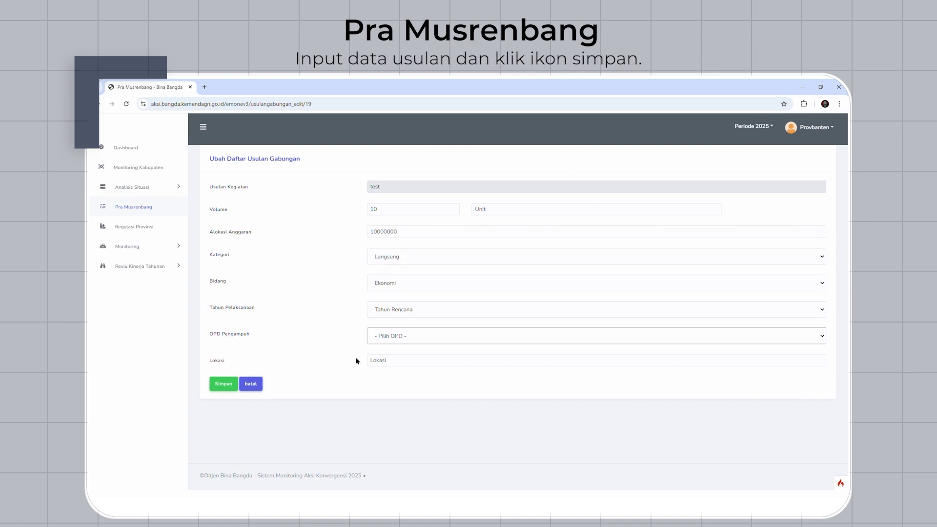
key(d)
click(419, 365)
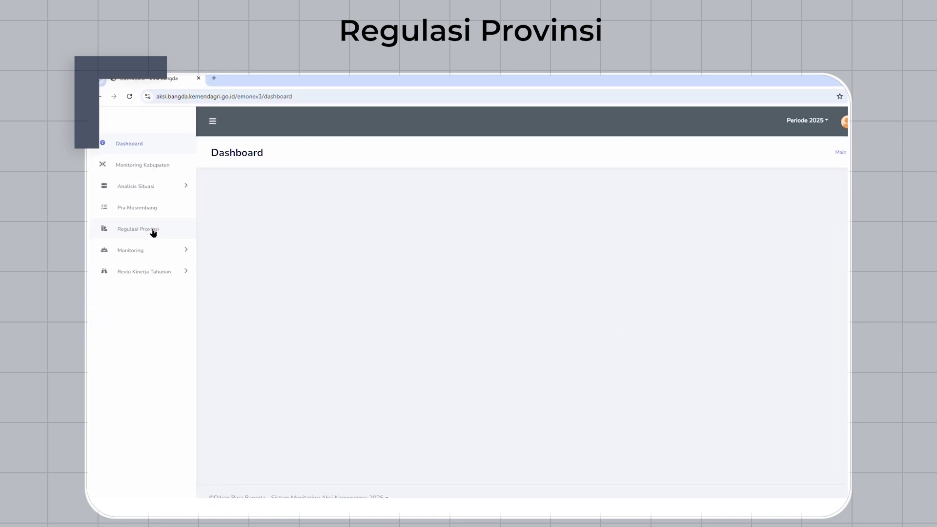
Open a new Regulasi Provinsi entry and go through its subject, year, document type and document upload fields
click(153, 233)
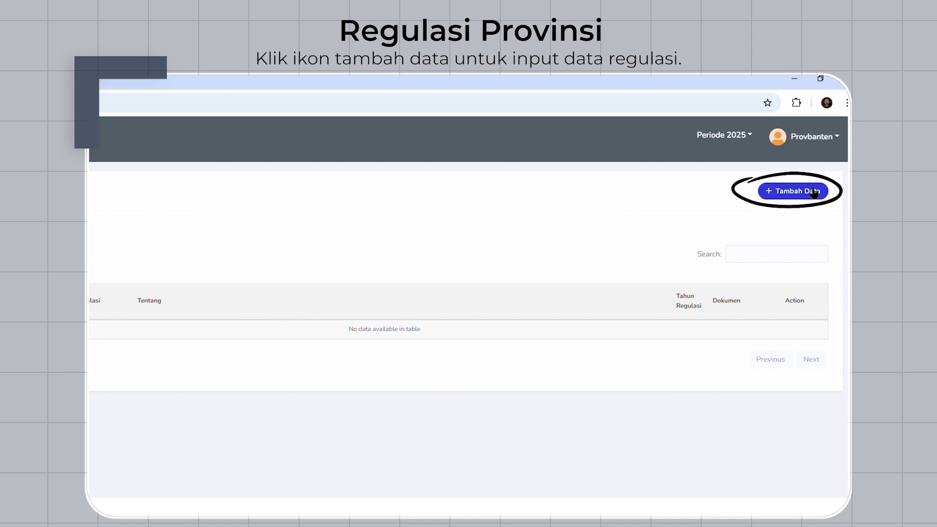
click(812, 192)
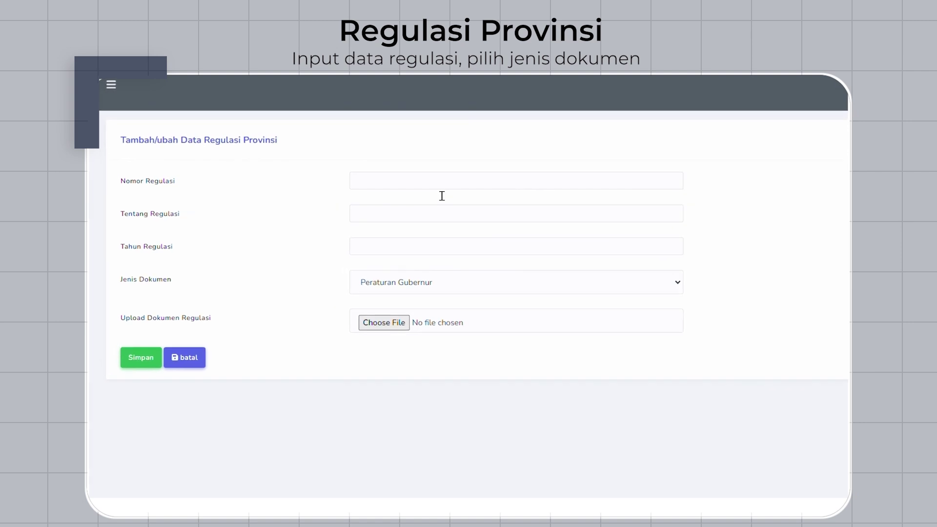
click(438, 215)
click(430, 253)
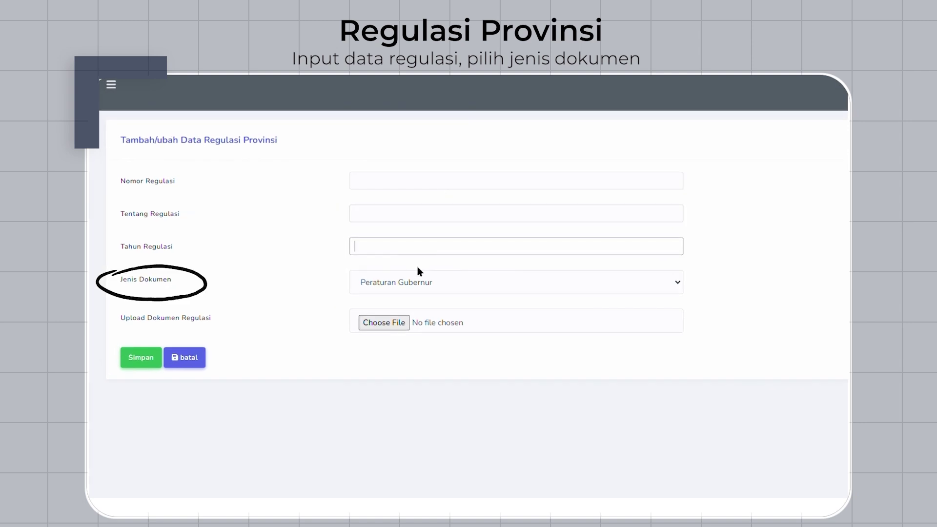
click(413, 284)
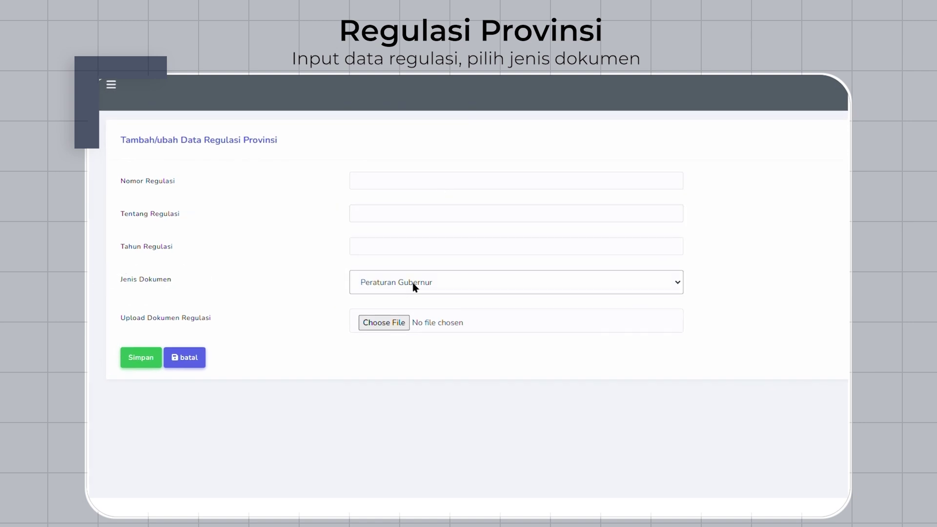
click(398, 326)
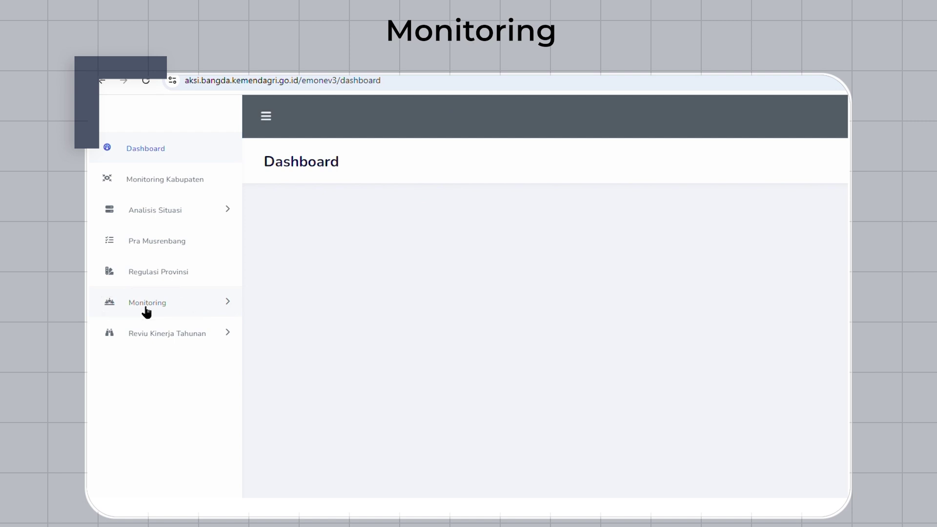
Open Data Master 2 under Monitoring and look through the indicator columns of the Data Master Semester 2 table
click(146, 308)
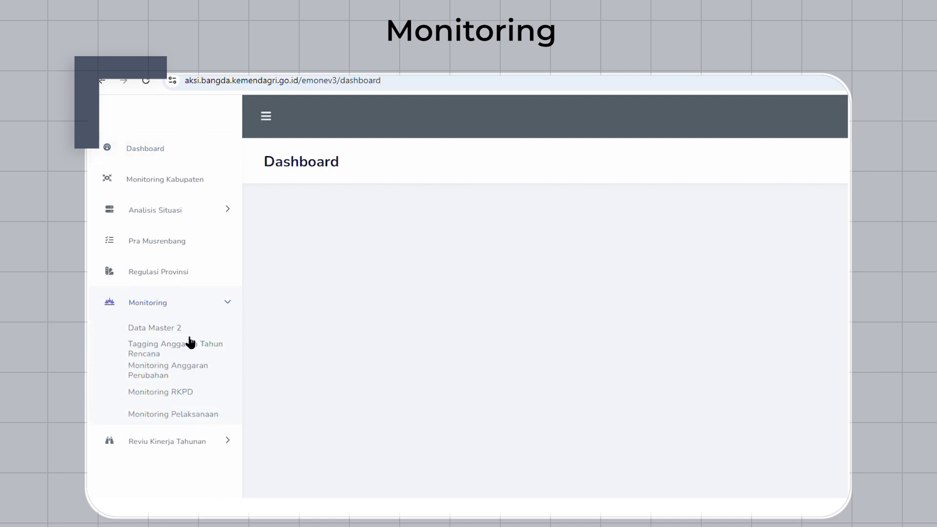
click(178, 329)
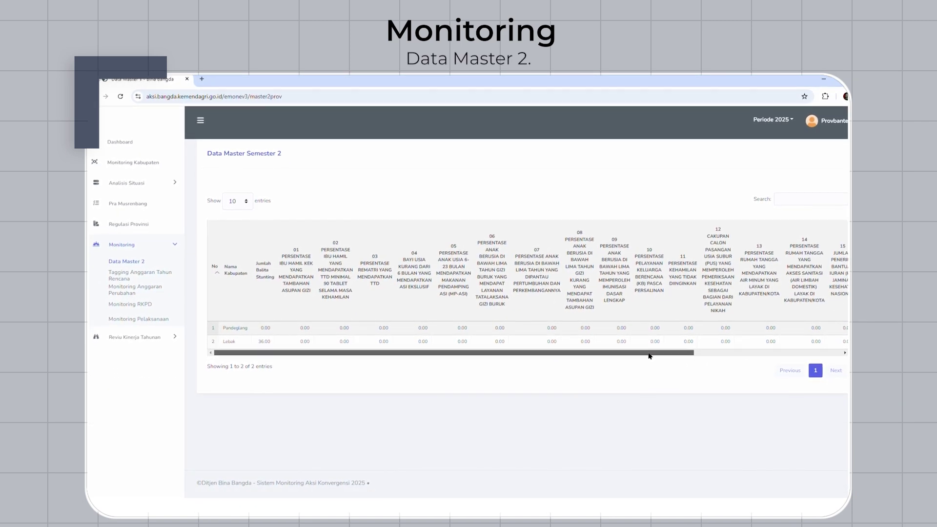
drag(653, 355, 804, 362)
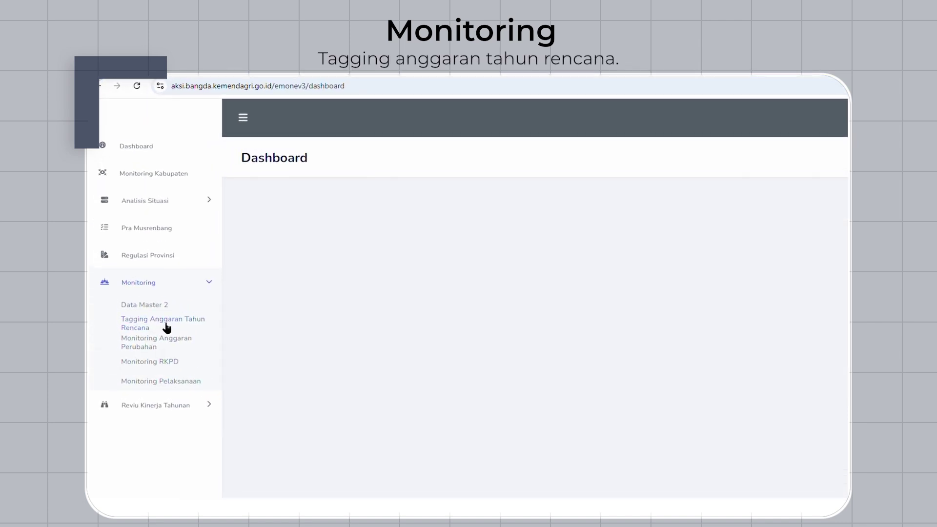
click(166, 324)
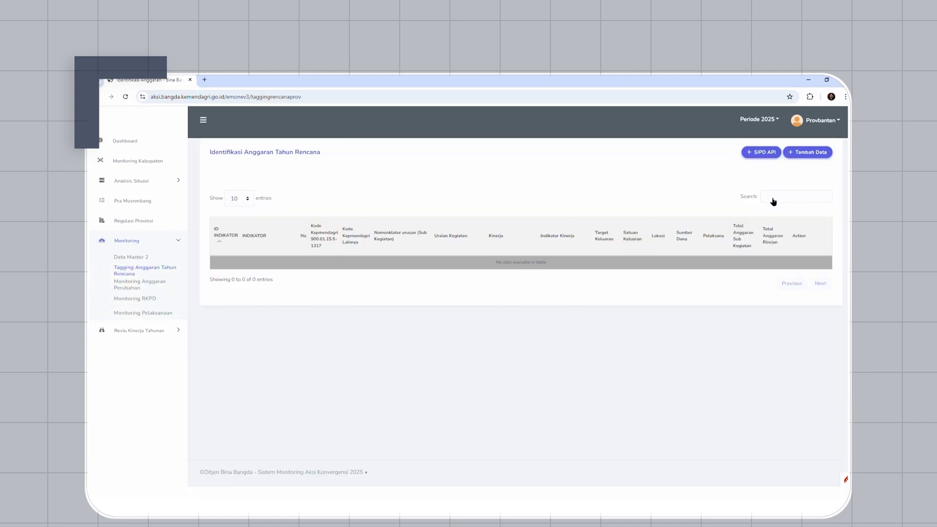
click(800, 155)
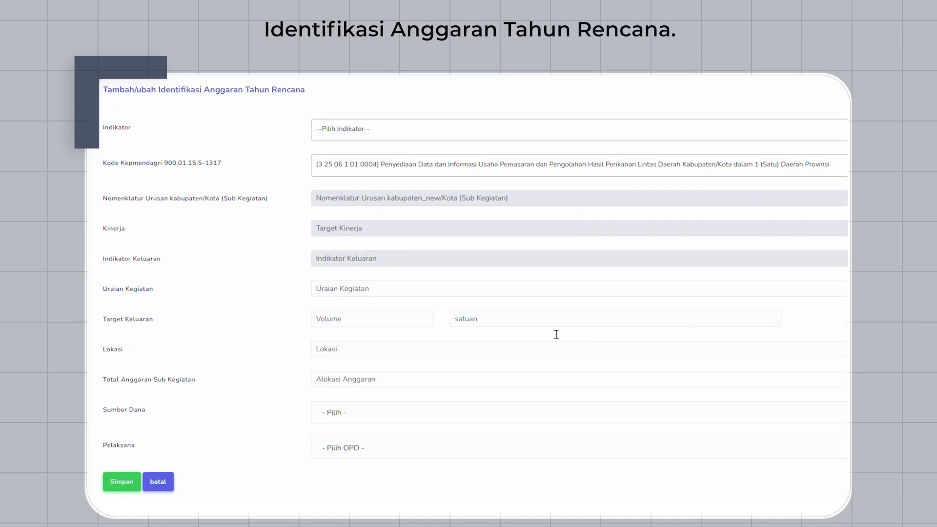
click(369, 140)
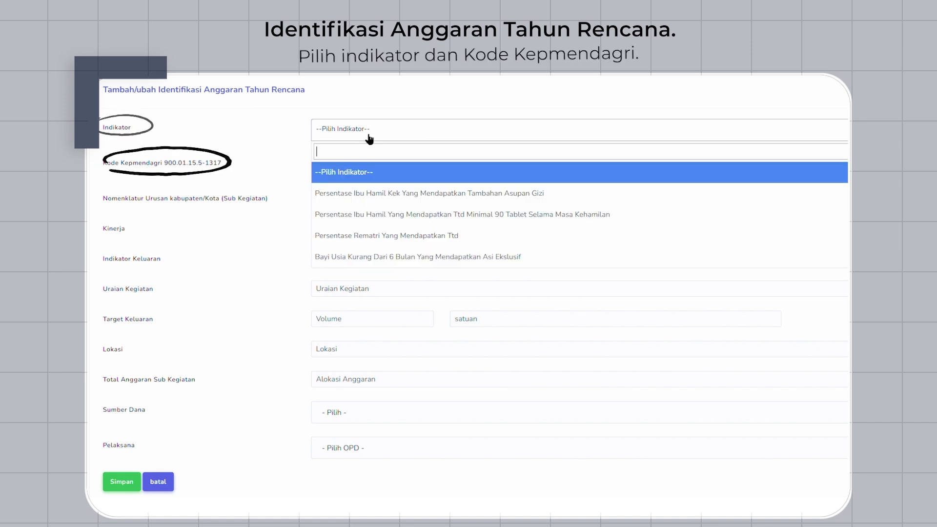
scroll(456, 234, down, 3)
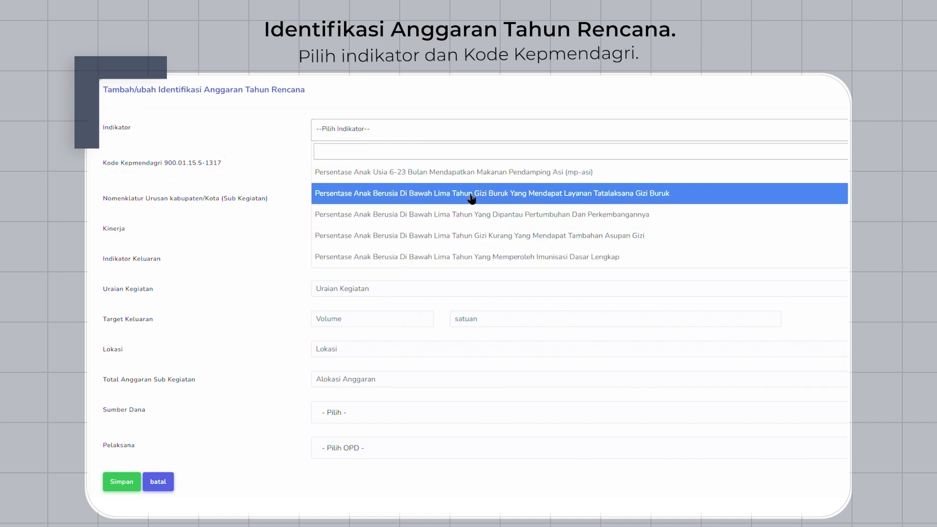
click(456, 234)
scroll(516, 247, down, 2)
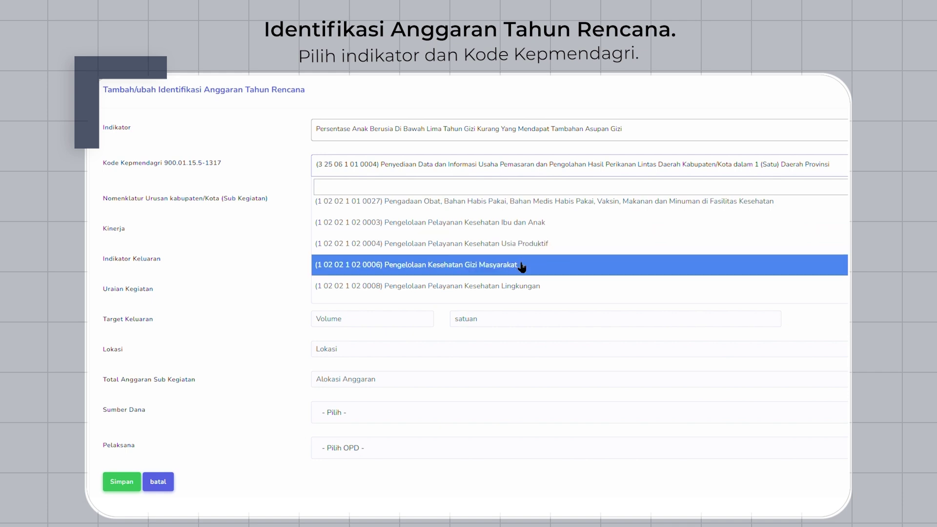
click(524, 265)
Enter the activity description "Workshop tata kelola makanan bergizi", target output 1 event, location Balai and a sub-activity budget total of 15000000
click(385, 292)
text(Workshop tata kelola)
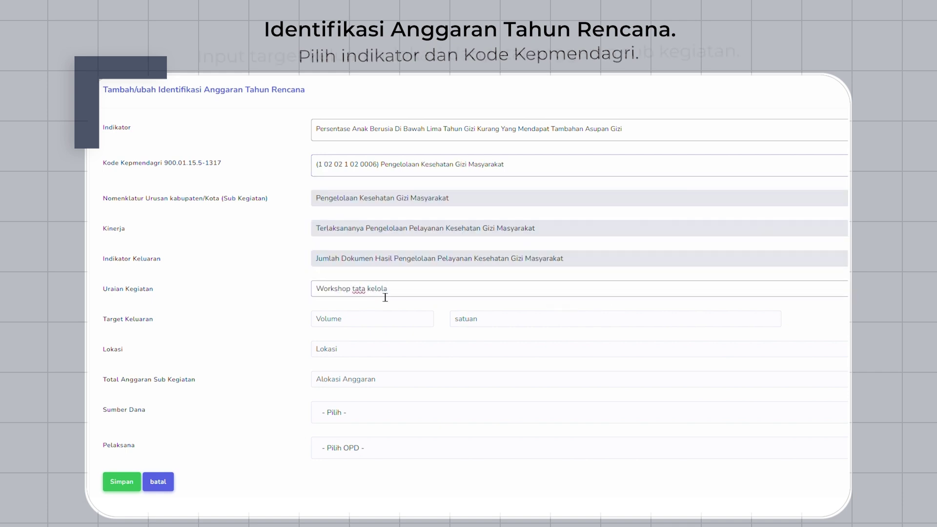
text( makanan bergizi)
click(383, 324)
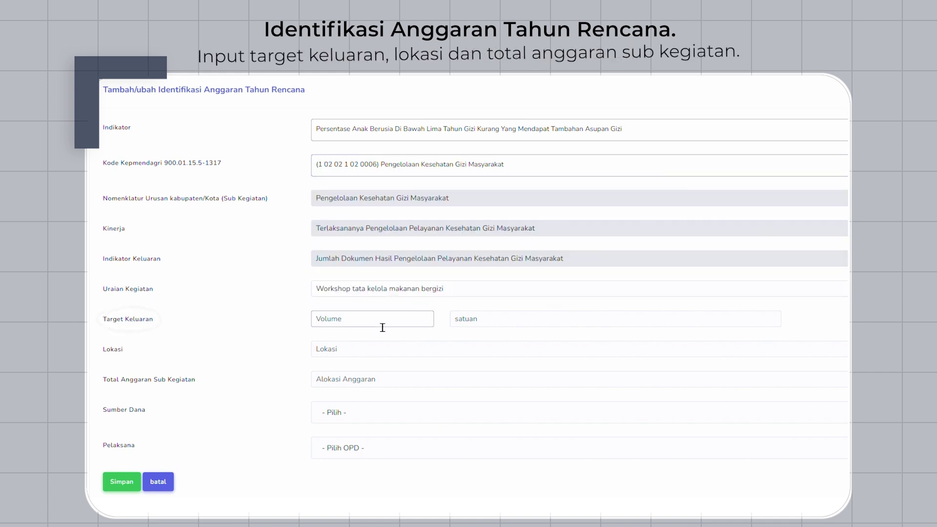
text(1)
click(532, 326)
click(419, 355)
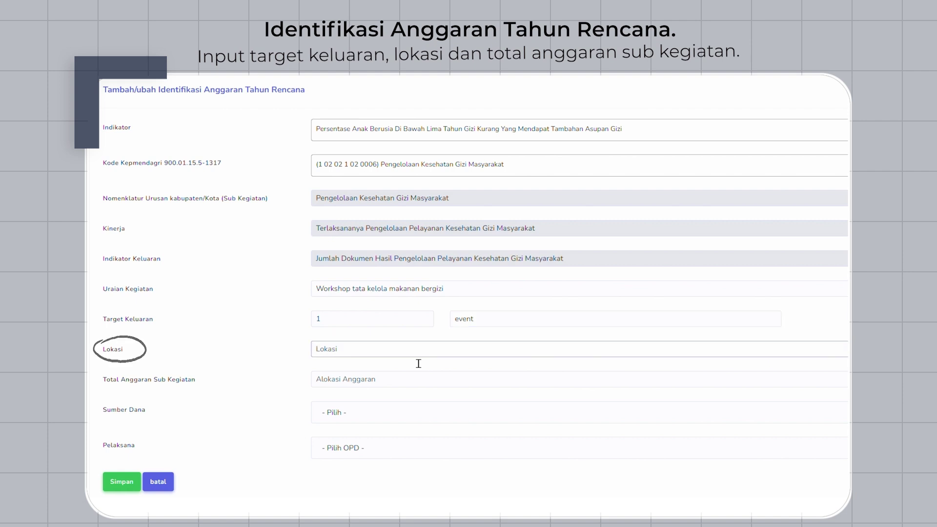
text(Balai)
click(404, 385)
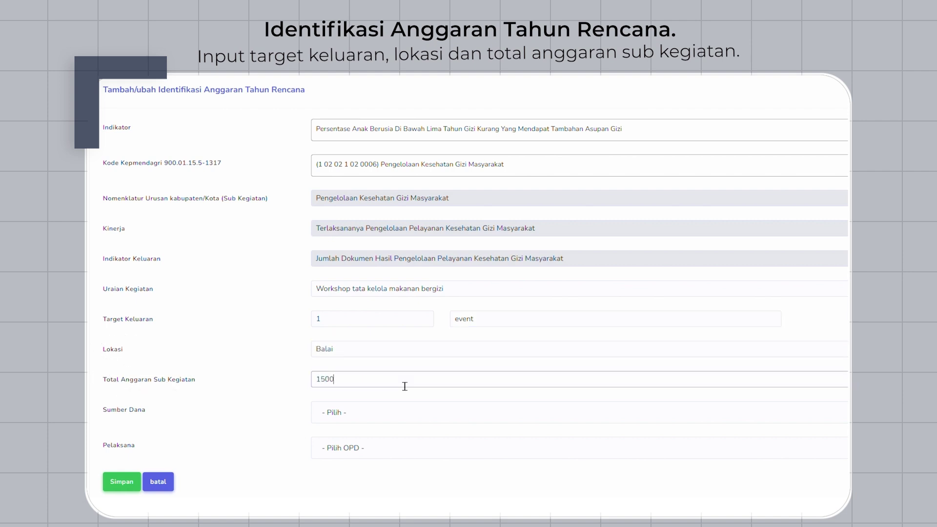
Set the funding source to DANA LAINNYA and the implementer to DINAS KESEHATAN, and save the budget entry
click(447, 415)
click(438, 406)
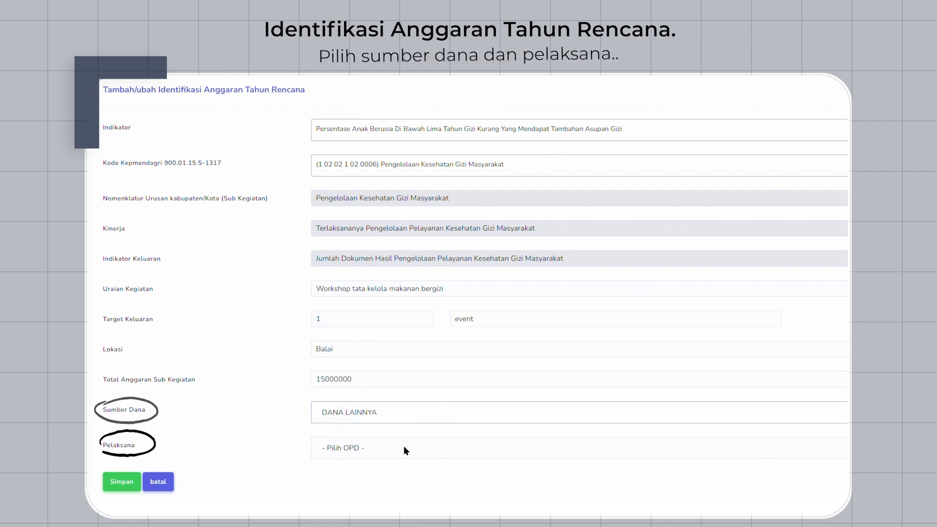
click(404, 446)
click(374, 187)
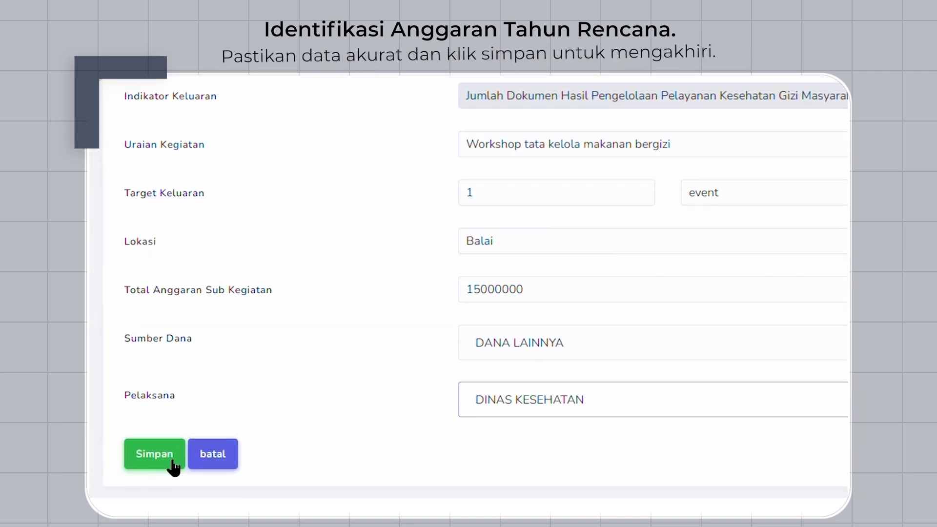
click(171, 463)
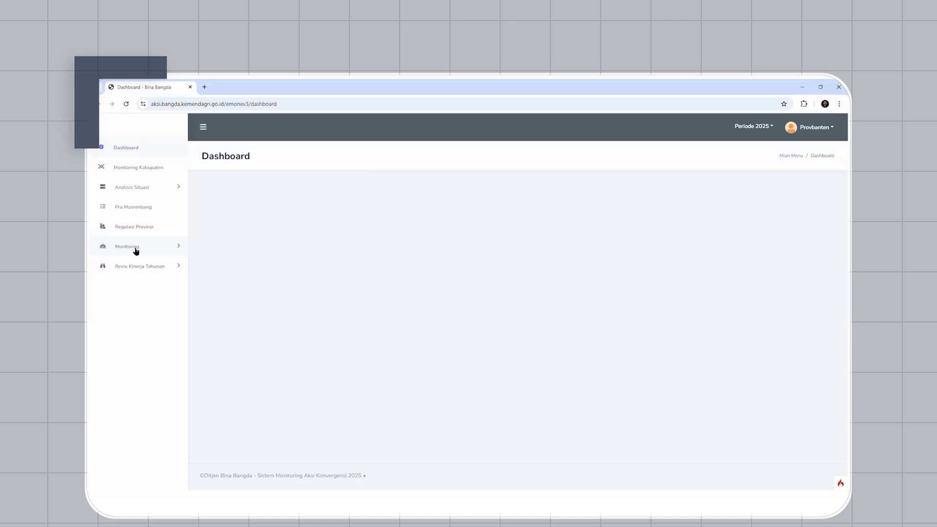
Look at the Monitoring Anggaran Perubahan table and open Monitoring RKPD
click(134, 247)
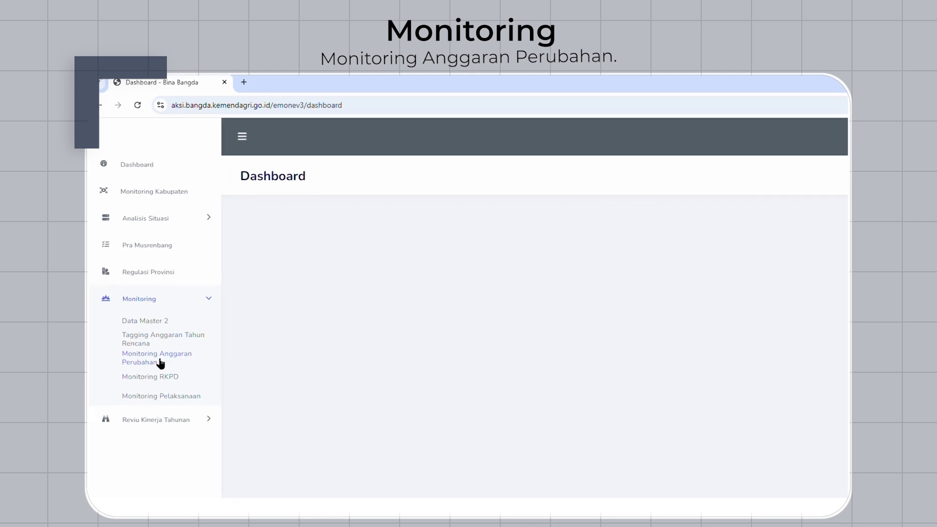
click(166, 388)
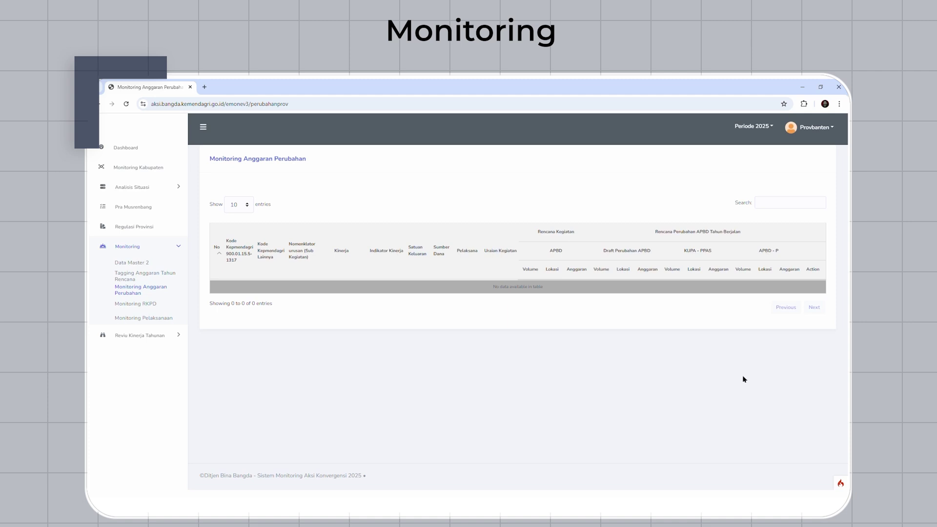
click(146, 304)
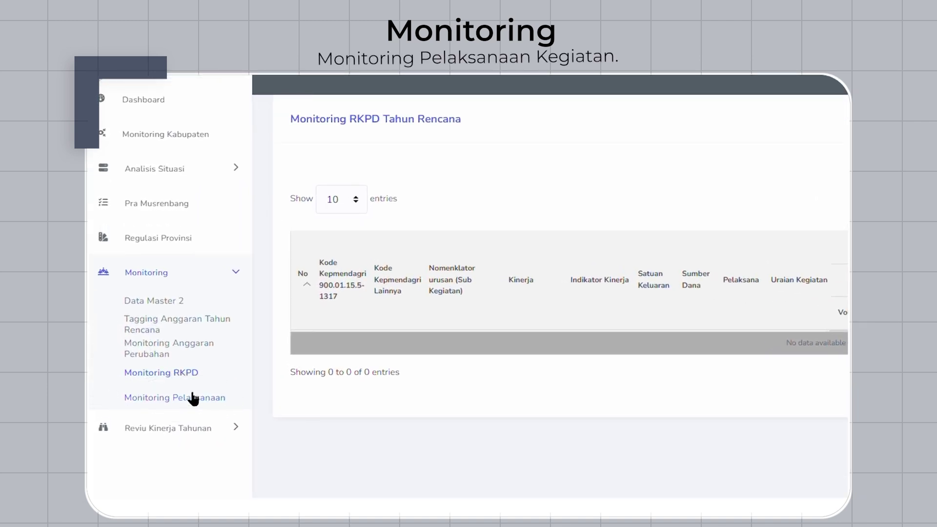
Examine the budget columns per intervention in Monitoring Pelaksanaan, and view the Reviu Kegiatan Tahun Rencana matrix
click(193, 398)
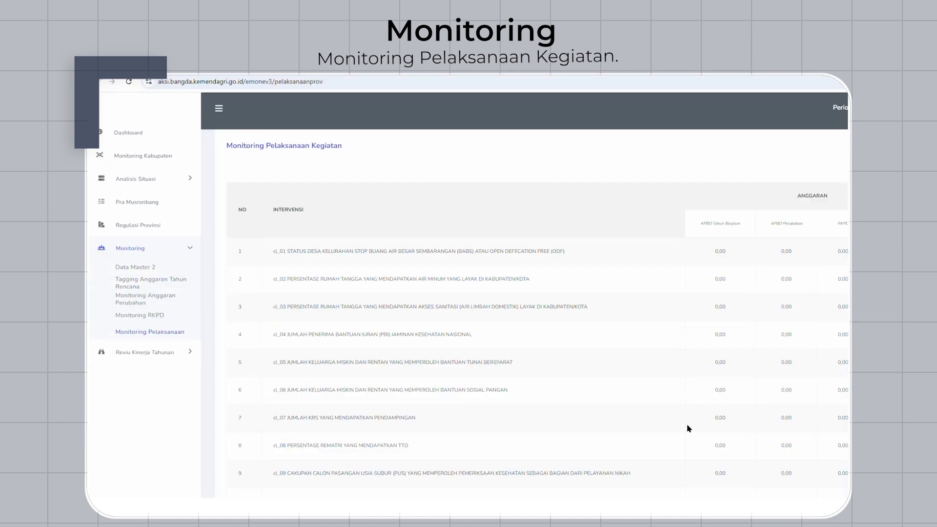
scroll(684, 429, down, 1)
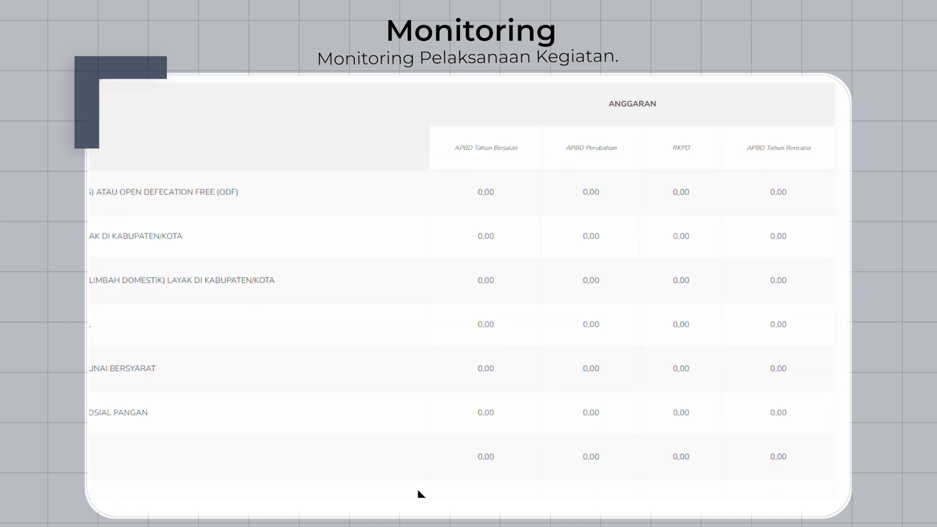
scroll(420, 494, up, 1)
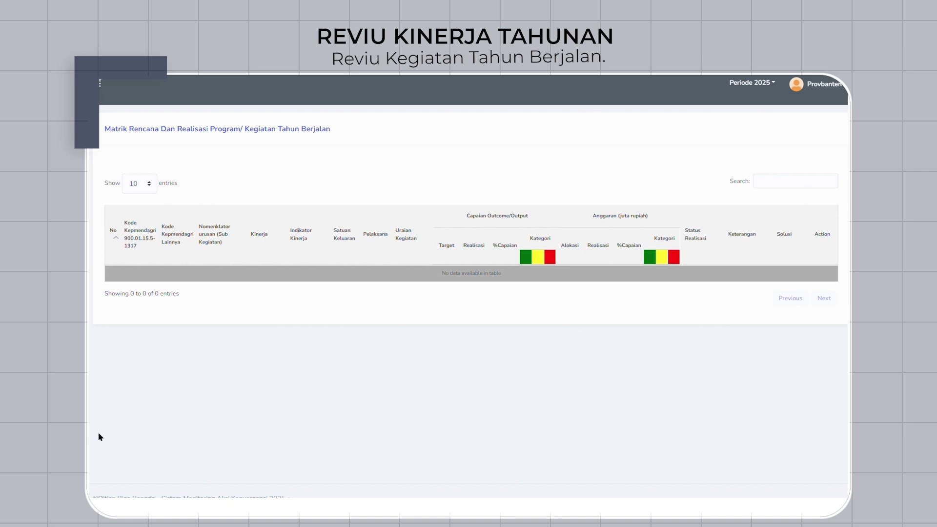
click(120, 300)
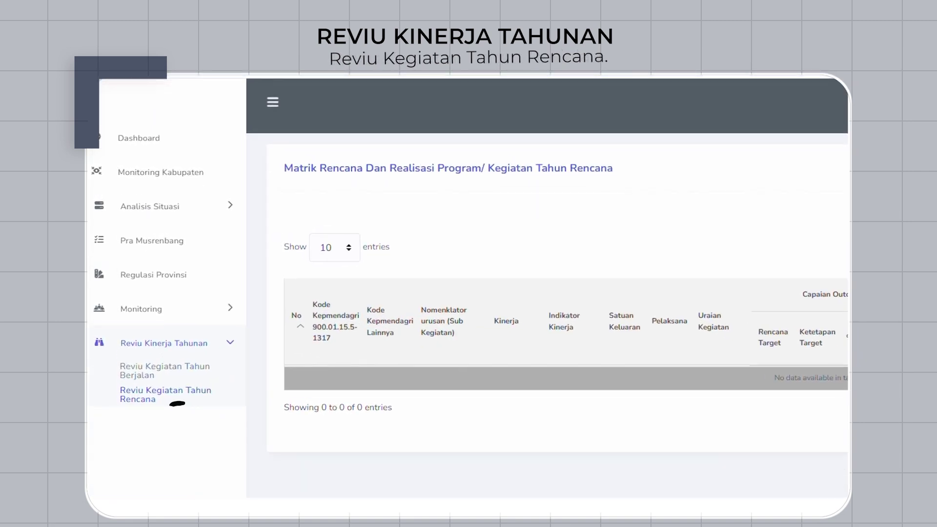